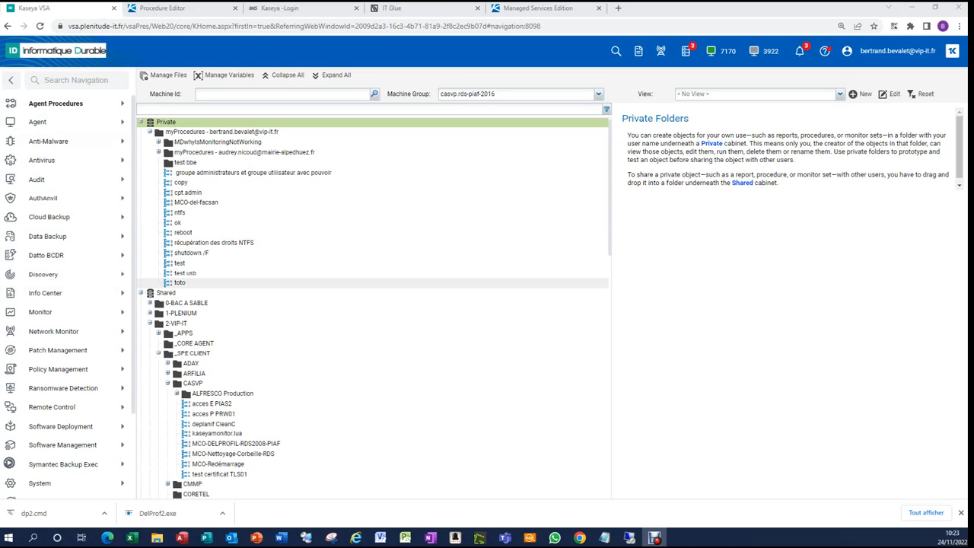
Browse the shared managed files of Agent Procedures down to the CASVP folder under Shared_VIPIT
{"action": "left_click", "coordinate": [55, 103]}
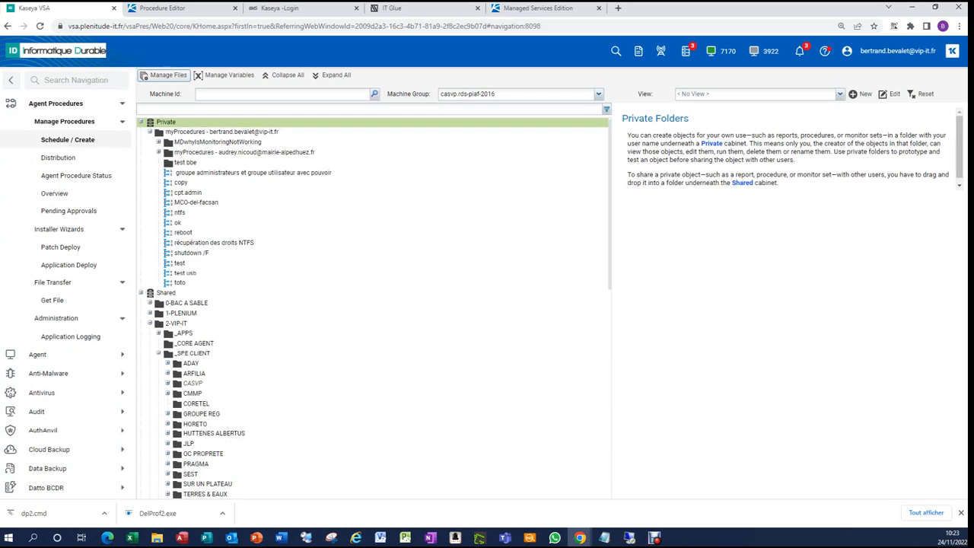
{"action": "left_click", "coordinate": [163, 75]}
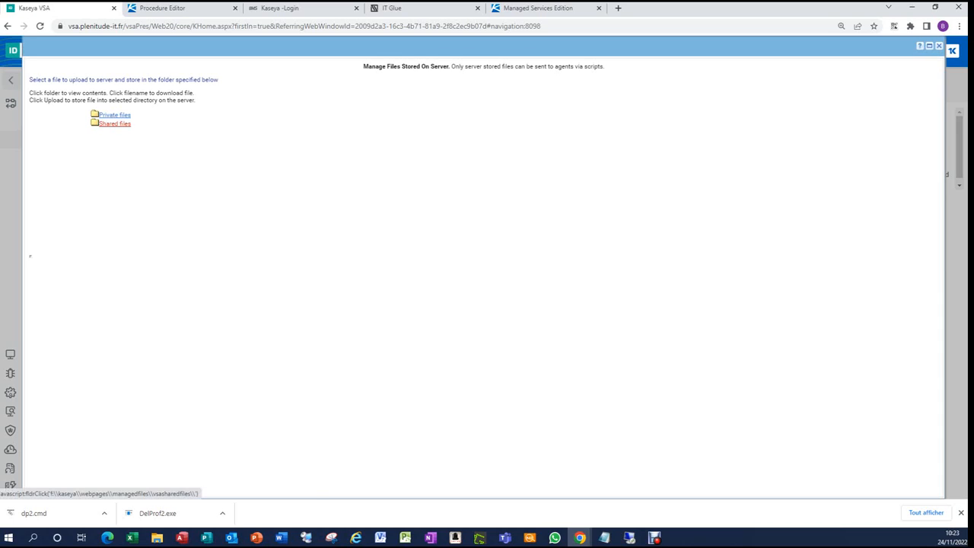
{"action": "left_click", "coordinate": [114, 114]}
{"action": "scroll", "coordinate": [133, 198], "scroll_direction": "down", "scroll_amount": 6}
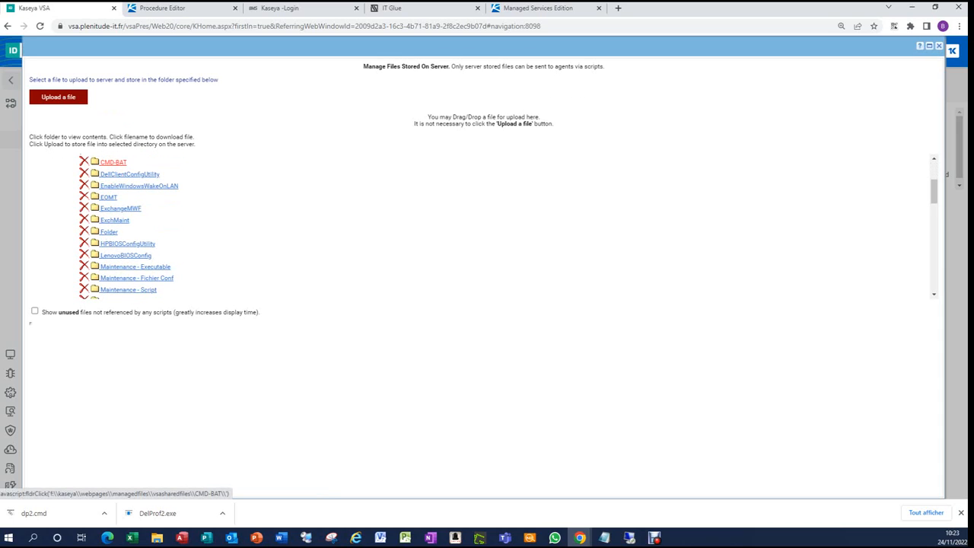
{"action": "scroll", "coordinate": [135, 166], "scroll_direction": "down", "scroll_amount": 3}
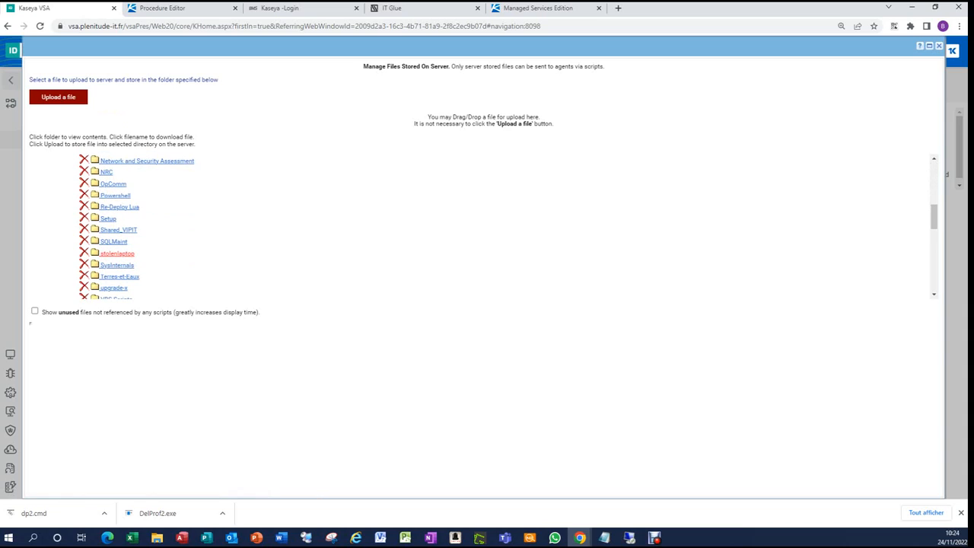
{"action": "left_click", "coordinate": [118, 229]}
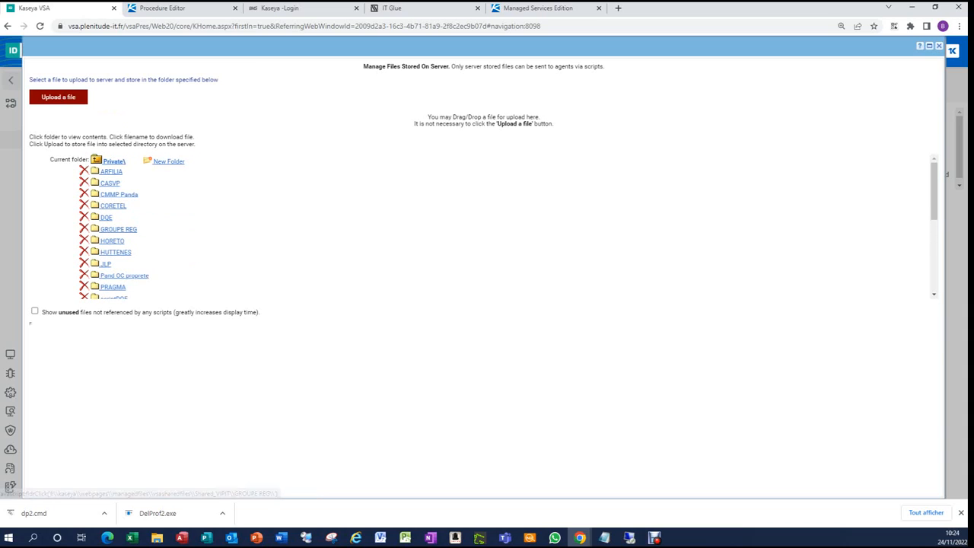
{"action": "left_click", "coordinate": [109, 183]}
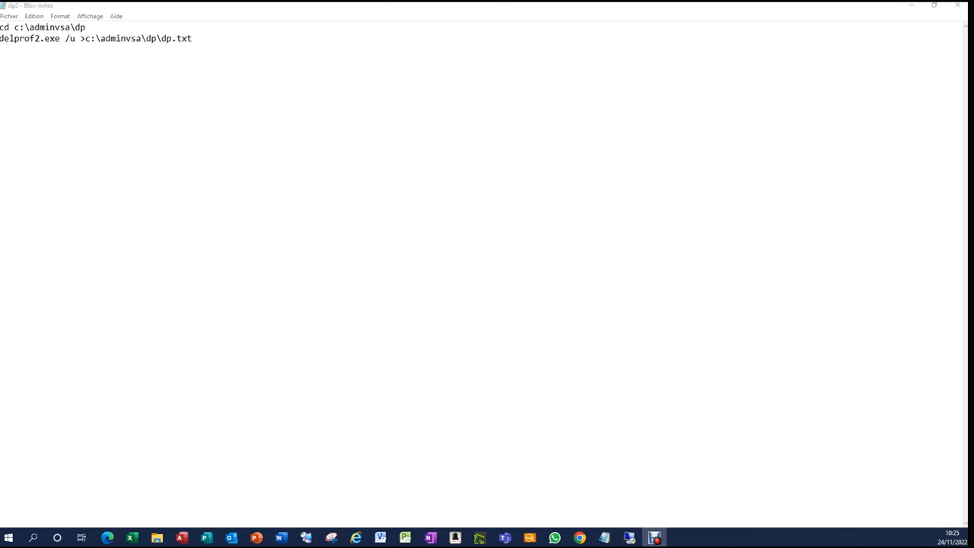
Open the MCO-DELPROFIL-RDS2008-PIAF procedure in the Procedure Editor and inspect its executeShellCommand statement
{"action": "key", "text": "alt+F4"}
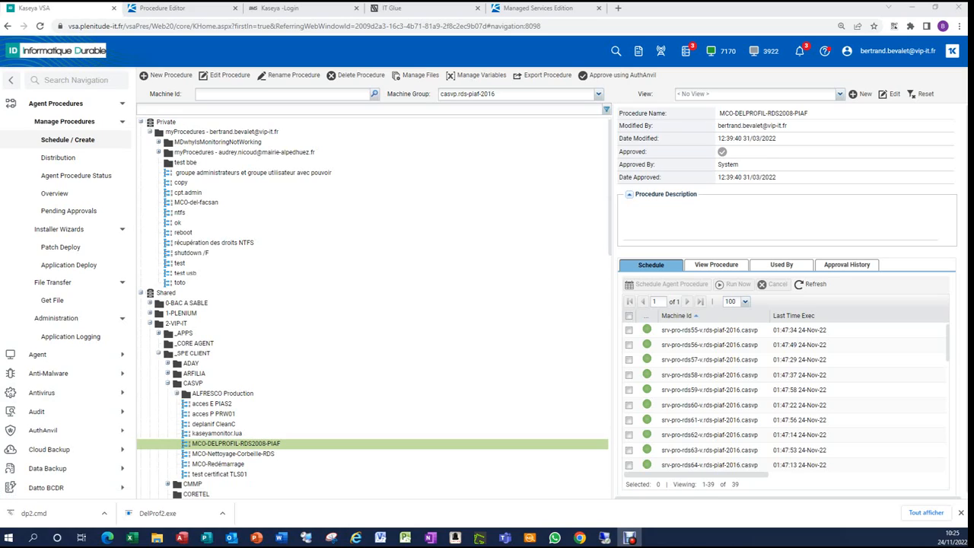
{"action": "left_click_drag", "start_coordinate": [228, 443], "coordinate": [198, 454]}
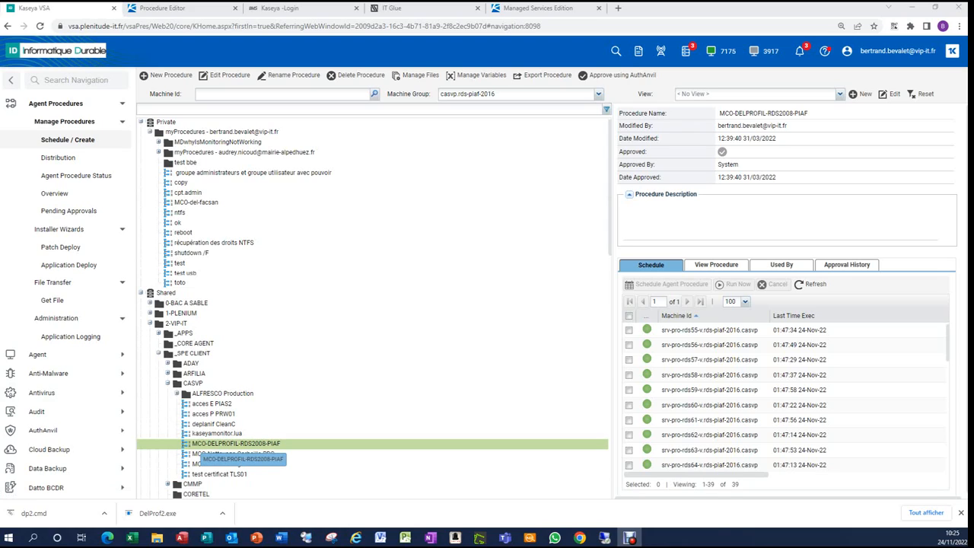
{"action": "left_click_drag", "start_coordinate": [198, 455], "coordinate": [198, 455]}
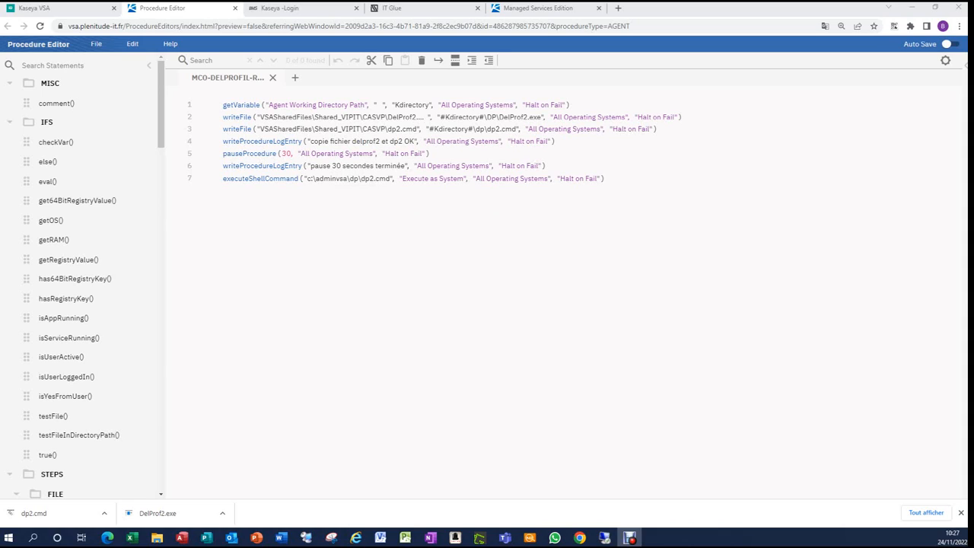
{"action": "left_click", "coordinate": [259, 178]}
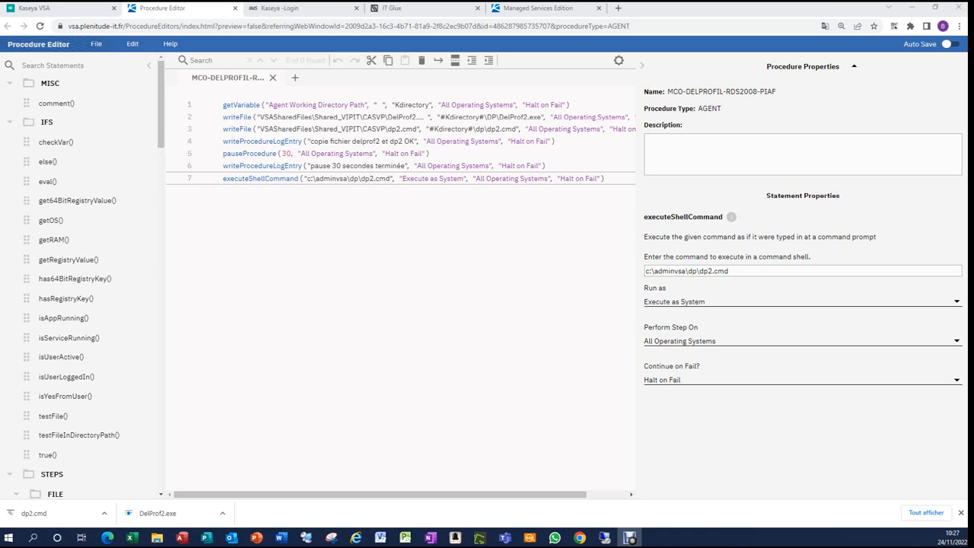
{"action": "left_click", "coordinate": [35, 8]}
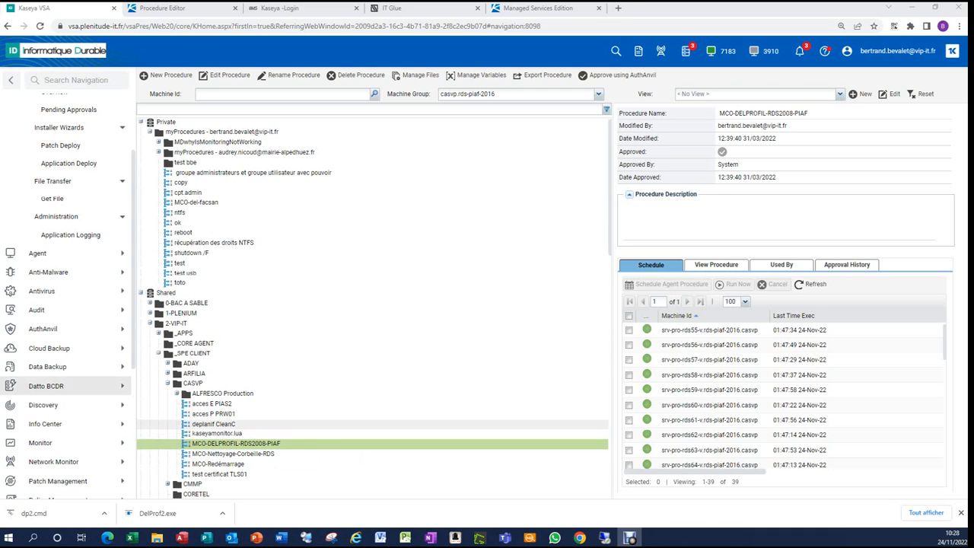
Open the MCO-NETTOYAGE PROFIL ET CLEAN C policy under 2-VIP-IT > CASVP in Policy Management
{"action": "scroll", "coordinate": [68, 336], "scroll_direction": "down", "scroll_amount": 3}
{"action": "scroll", "coordinate": [69, 337], "scroll_direction": "down", "scroll_amount": 1}
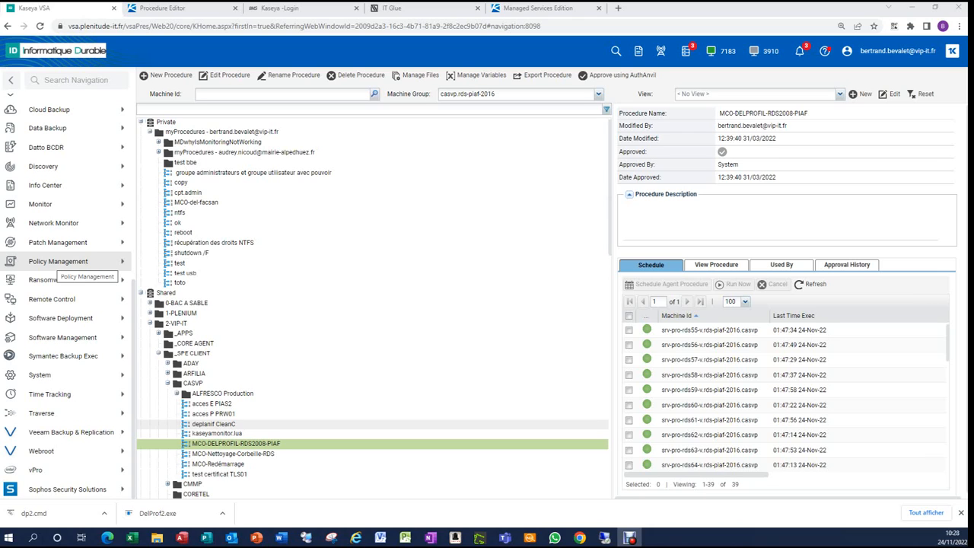
{"action": "left_click", "coordinate": [58, 262]}
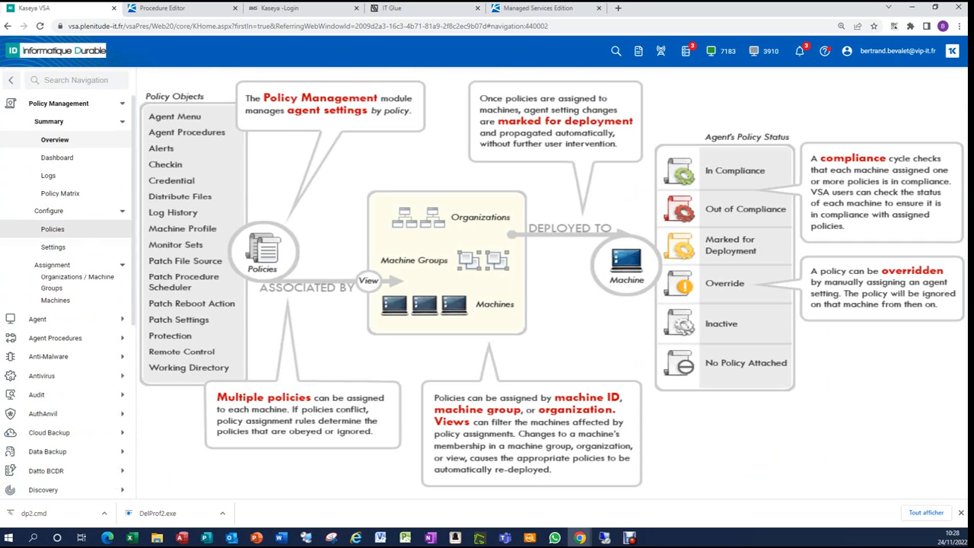
{"action": "left_click", "coordinate": [52, 228]}
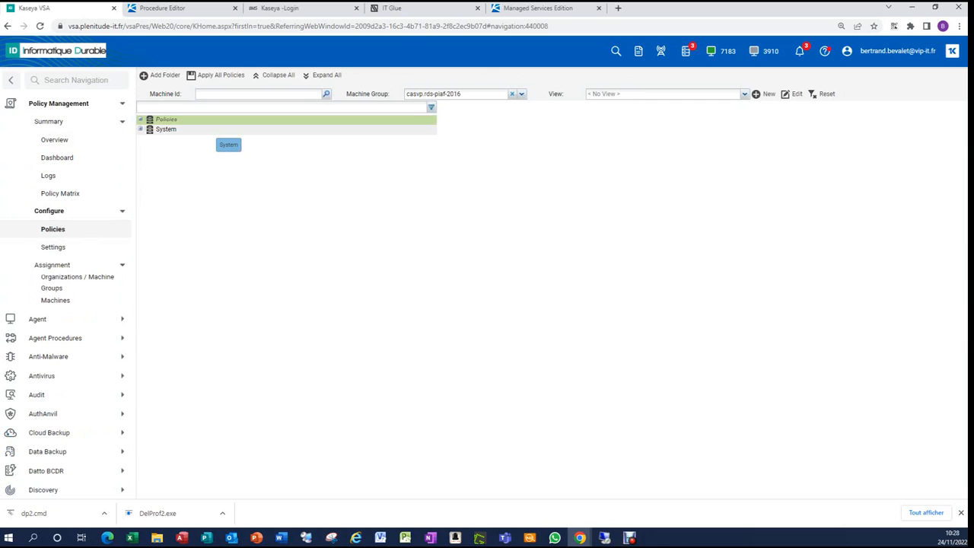
{"action": "left_click_drag", "start_coordinate": [241, 264], "coordinate": [282, 421]}
{"action": "scroll", "coordinate": [274, 401], "scroll_direction": "down", "scroll_amount": 2}
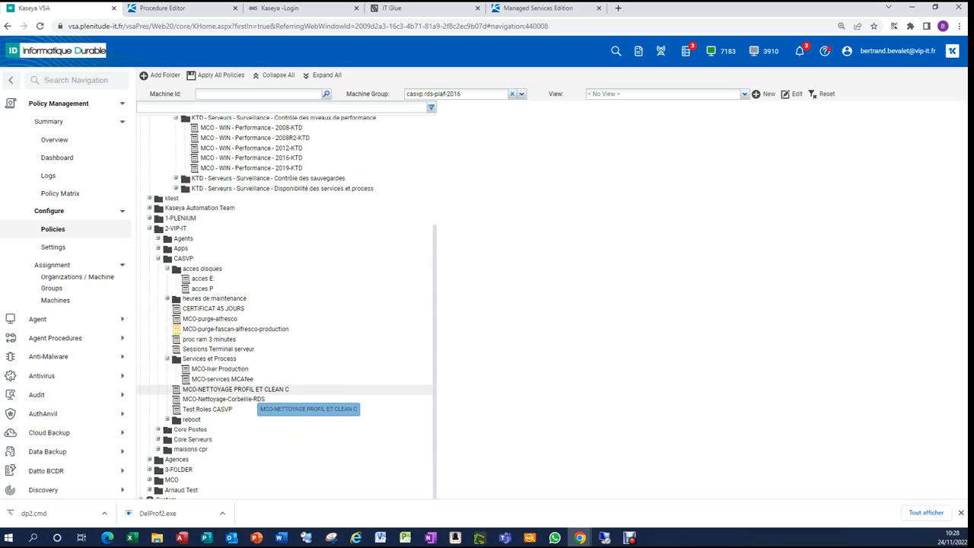
{"action": "left_click", "coordinate": [236, 390]}
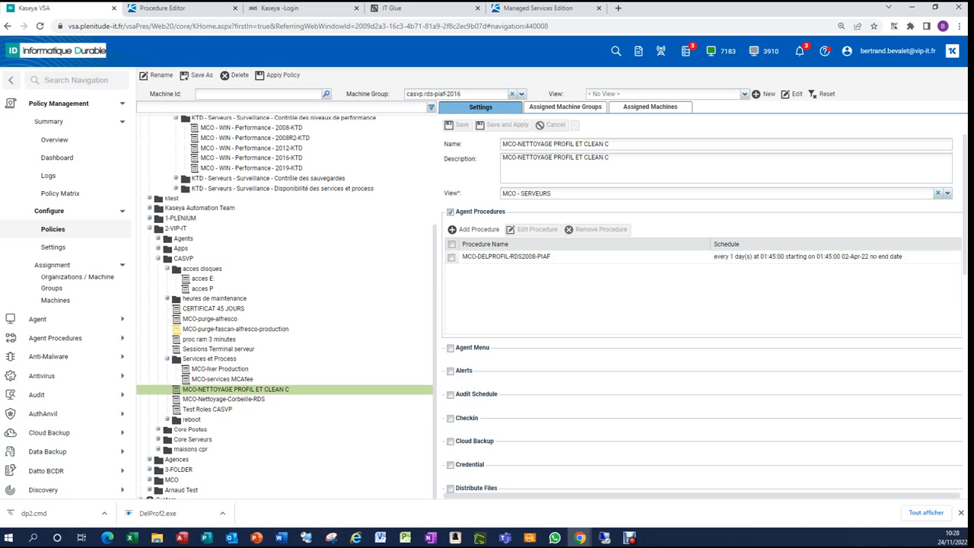
Review the schedule of the MCO-DELPROFIL-RDS2008-PIAF procedure in the policy and close the schedule dialog without changes
{"action": "scroll", "coordinate": [704, 312], "scroll_direction": "down", "scroll_amount": 5}
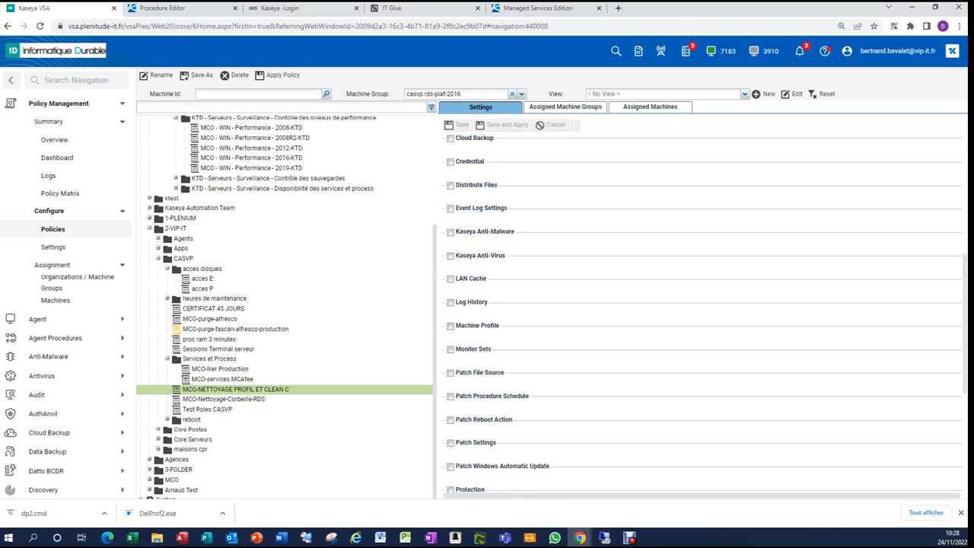
{"action": "scroll", "coordinate": [704, 312], "scroll_direction": "up", "scroll_amount": 5}
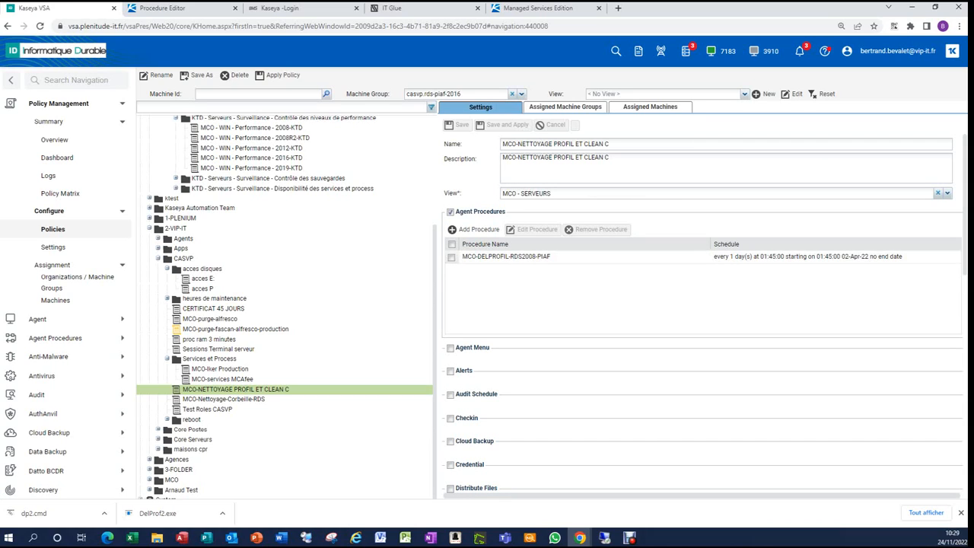
{"action": "left_click", "coordinate": [518, 257]}
{"action": "left_click", "coordinate": [536, 229]}
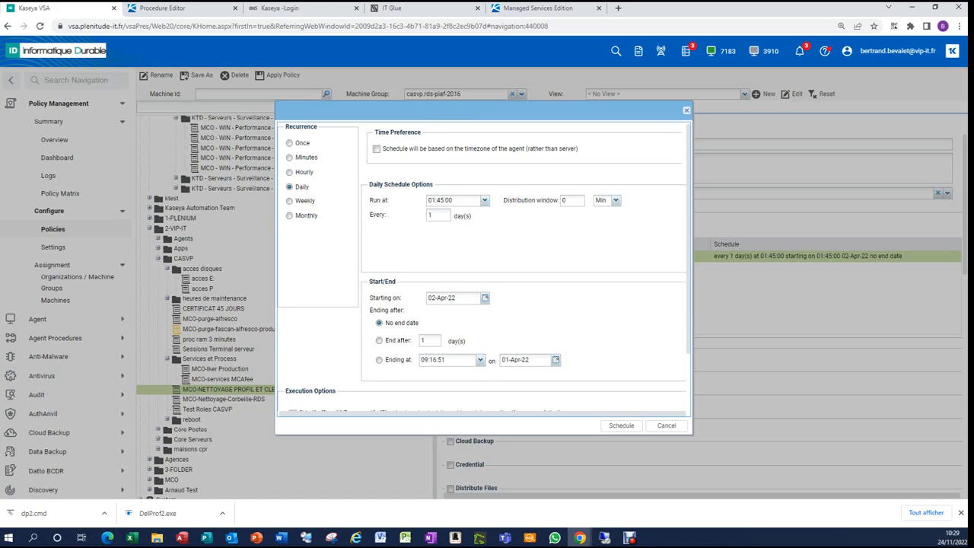
{"action": "left_click", "coordinate": [654, 426]}
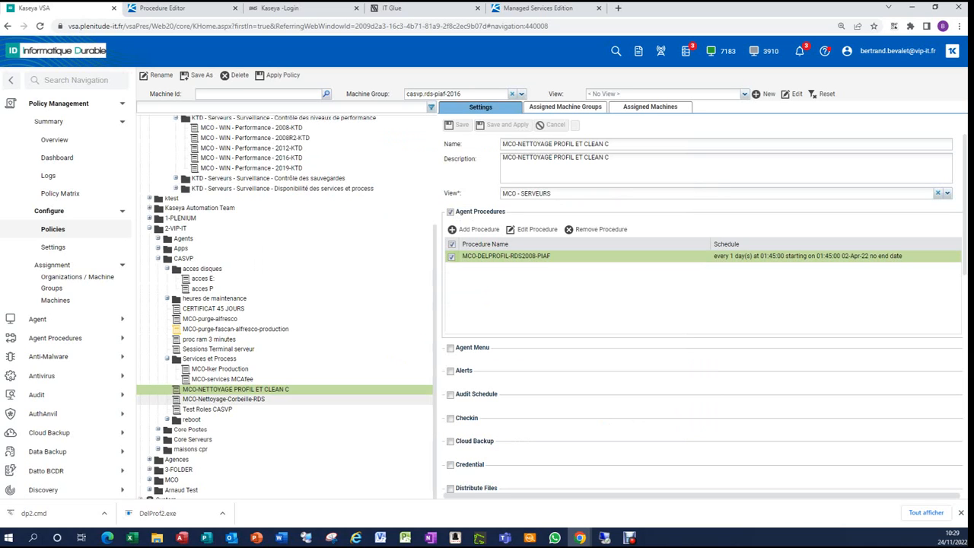
Open the Organizations / Machine Groups assignments, expand casvp.rds-piaf-2016's policies and confirm the policy assignment
{"action": "left_click_drag", "start_coordinate": [244, 389], "coordinate": [77, 282]}
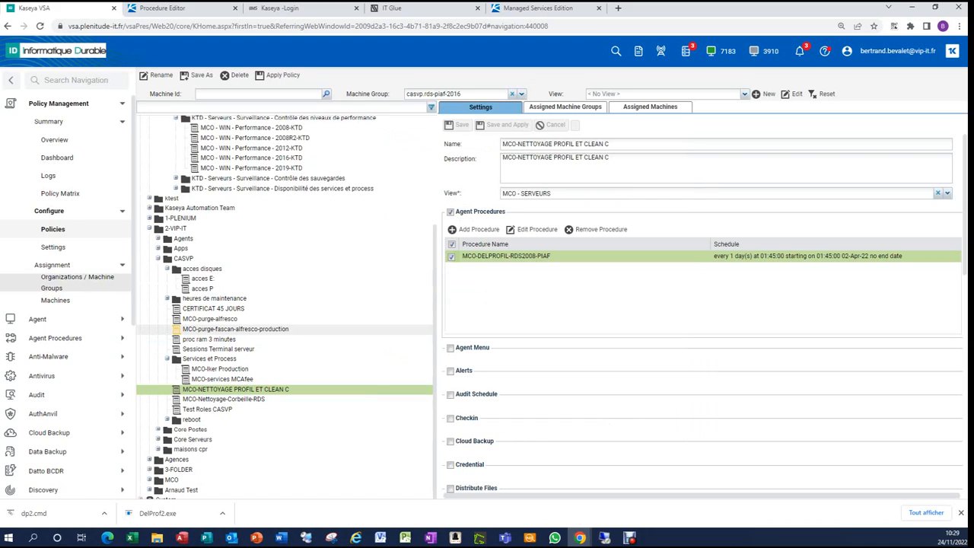
{"action": "left_click", "coordinate": [76, 280]}
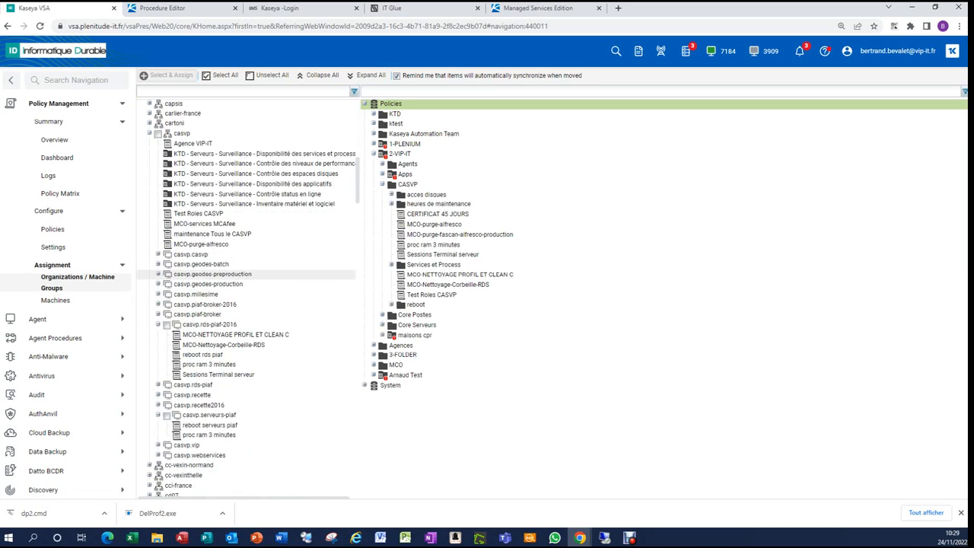
{"action": "left_click_drag", "start_coordinate": [192, 370], "coordinate": [292, 384]}
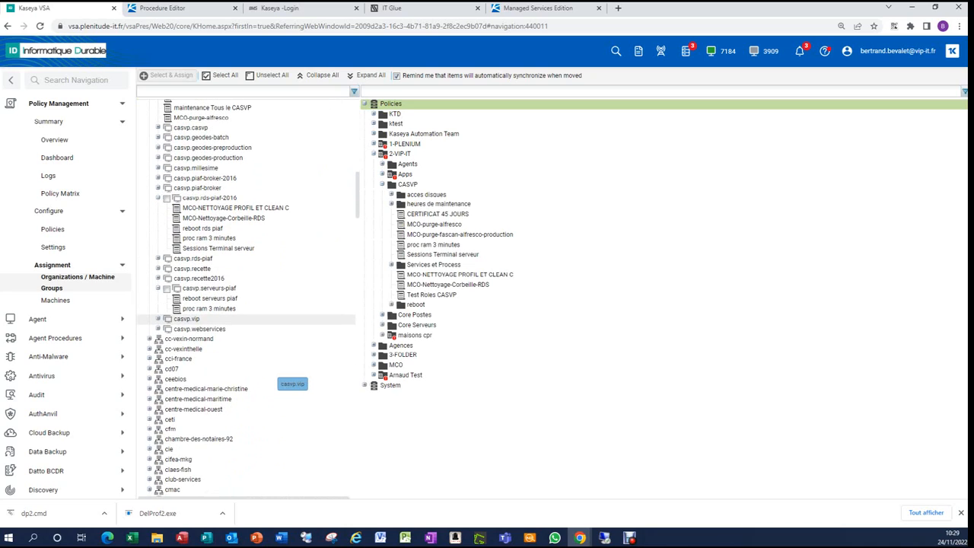
{"action": "left_click_drag", "start_coordinate": [192, 369], "coordinate": [297, 383]}
{"action": "left_click_drag", "start_coordinate": [223, 319], "coordinate": [209, 299]}
{"action": "left_click_drag", "start_coordinate": [210, 299], "coordinate": [234, 336]}
{"action": "mouse_move", "coordinate": [209, 299]}
{"action": "left_mouse_down"}
{"action": "mouse_move", "coordinate": [195, 316]}
{"action": "mouse_move", "coordinate": [410, 279]}
{"action": "mouse_move", "coordinate": [426, 261]}
{"action": "mouse_move", "coordinate": [357, 268]}
{"action": "mouse_move", "coordinate": [221, 308]}
{"action": "mouse_move", "coordinate": [190, 301]}
{"action": "left_mouse_up"}
{"action": "right_click", "coordinate": [190, 302]}
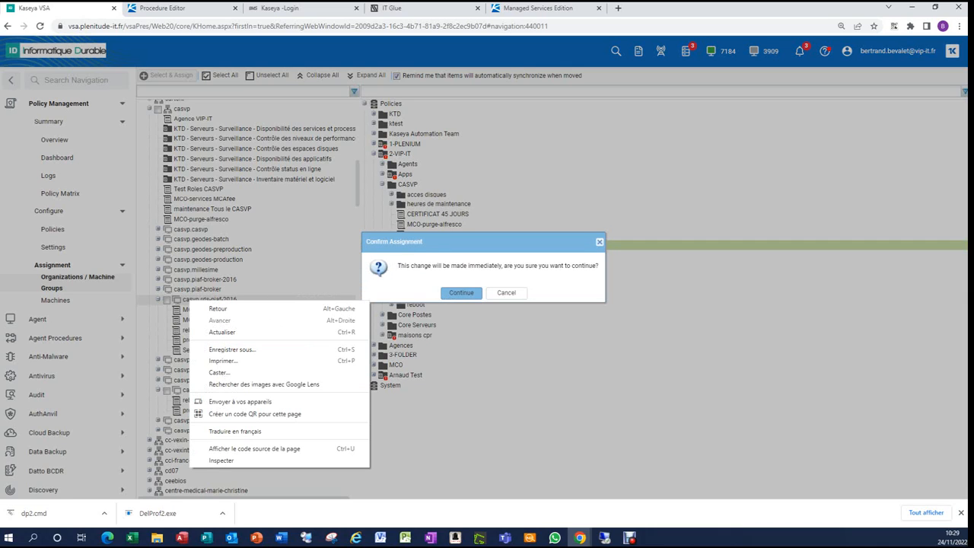
{"action": "left_click", "coordinate": [461, 292]}
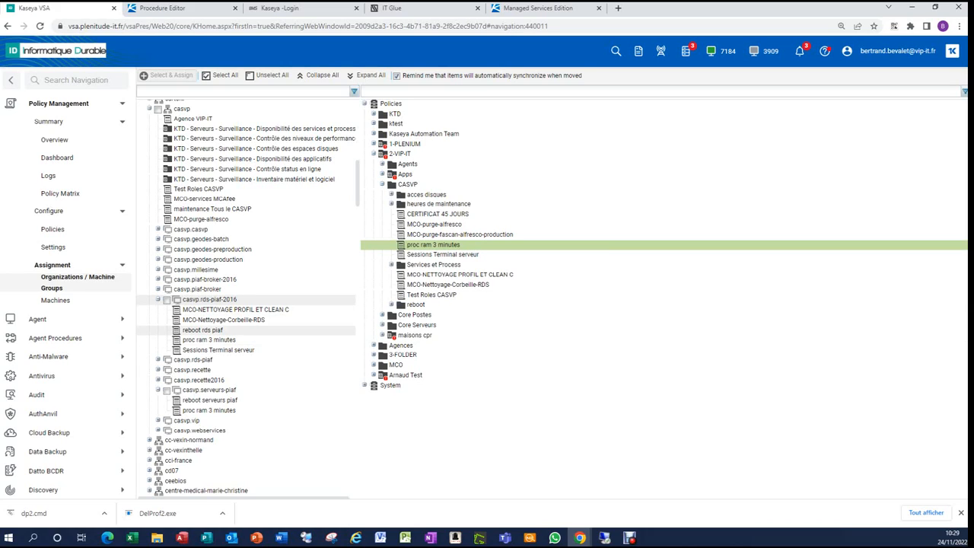
Display the agent procedure logs of machine srv-pro-rds80-v.rds-piaf-2016.casvp
{"action": "left_click_drag", "start_coordinate": [203, 329], "coordinate": [236, 310]}
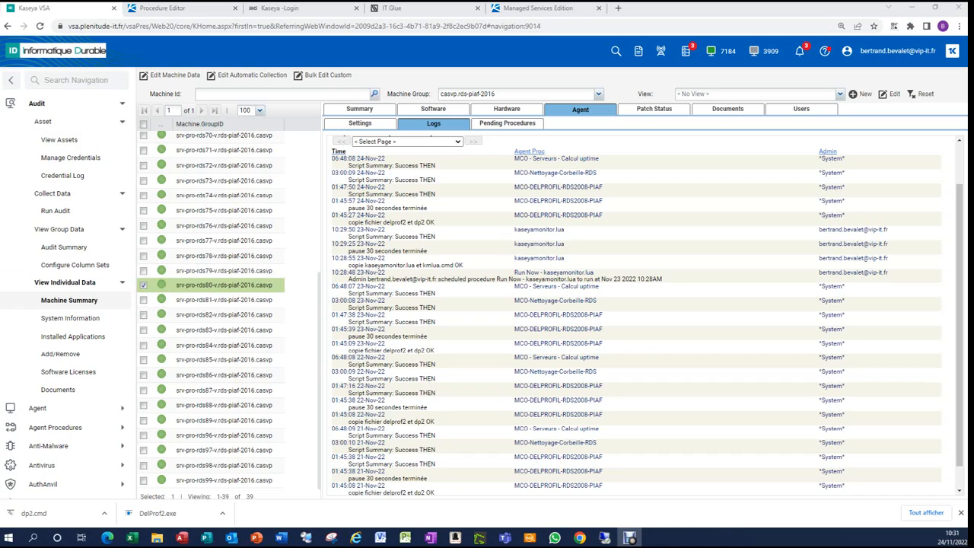
{"action": "left_click_drag", "start_coordinate": [224, 285], "coordinate": [222, 300]}
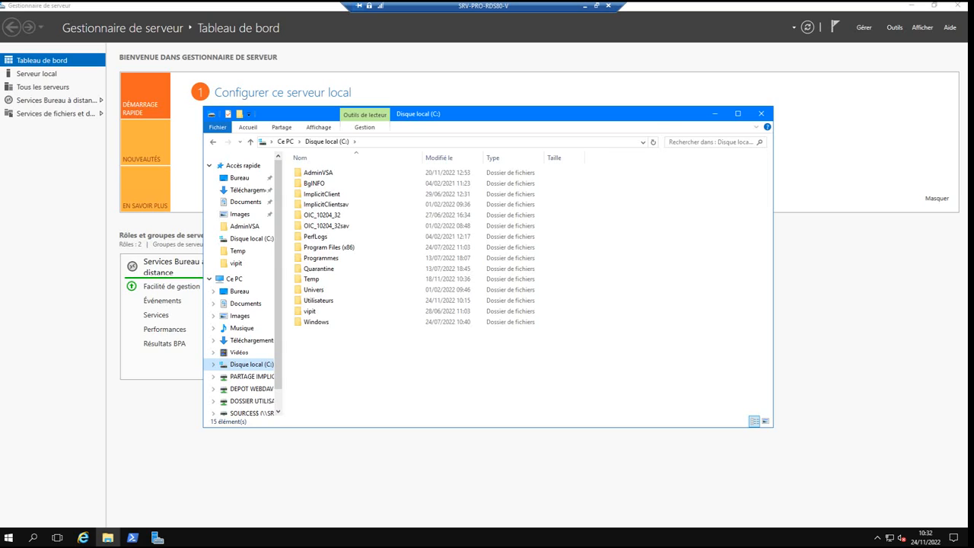
On the remote server, open C:\AdminVSA\DP\dp.txt and read through the DelProf2 output
{"action": "double_click", "coordinate": [318, 172]}
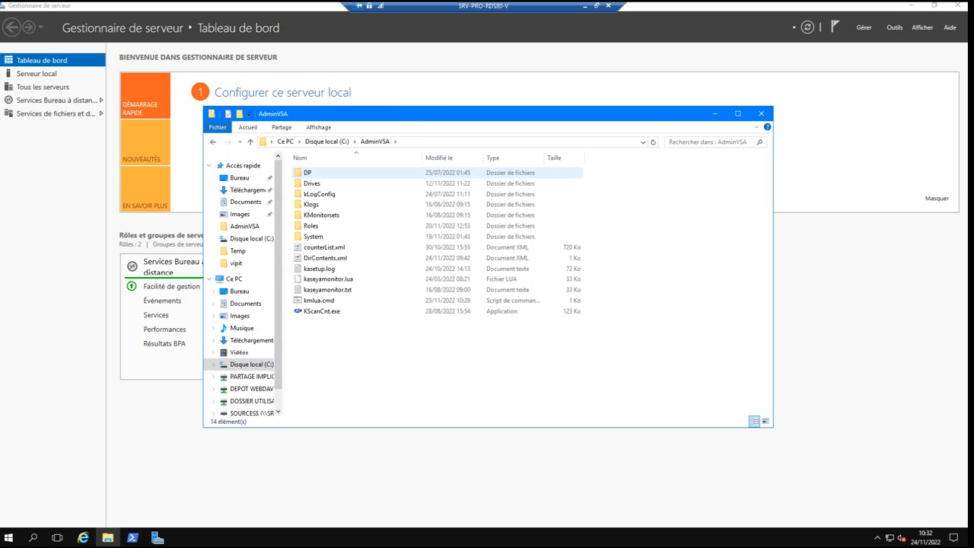
{"action": "double_click", "coordinate": [318, 172]}
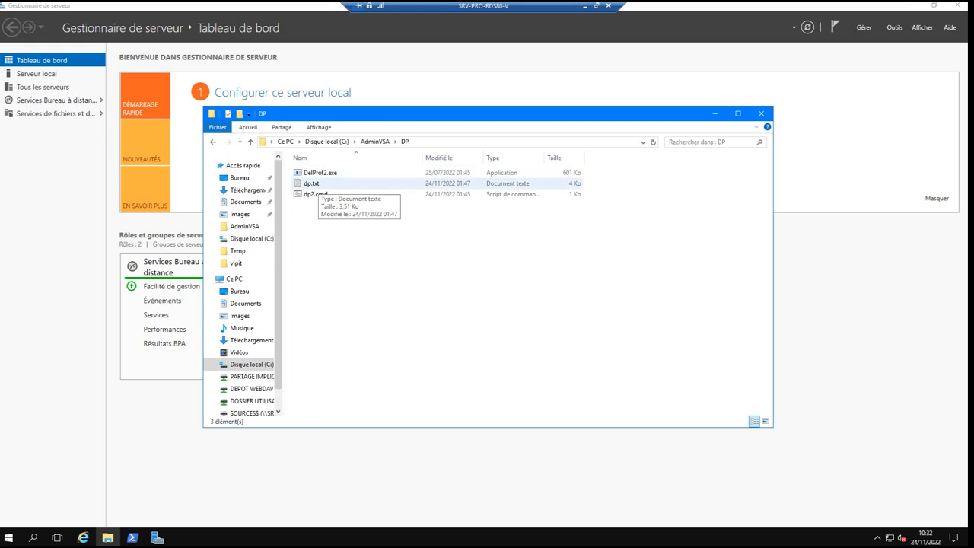
{"action": "double_click", "coordinate": [310, 184]}
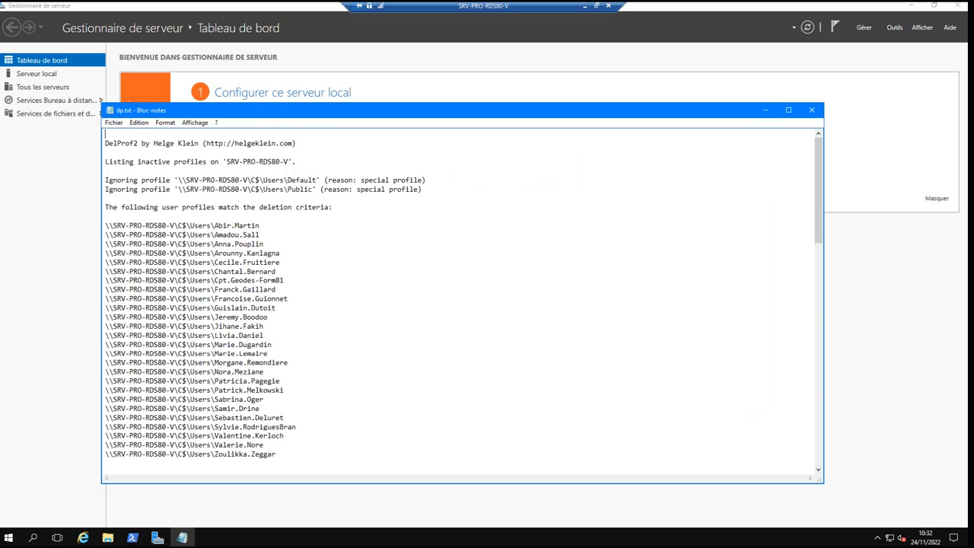
{"action": "scroll", "coordinate": [460, 305], "scroll_direction": "down", "scroll_amount": 5}
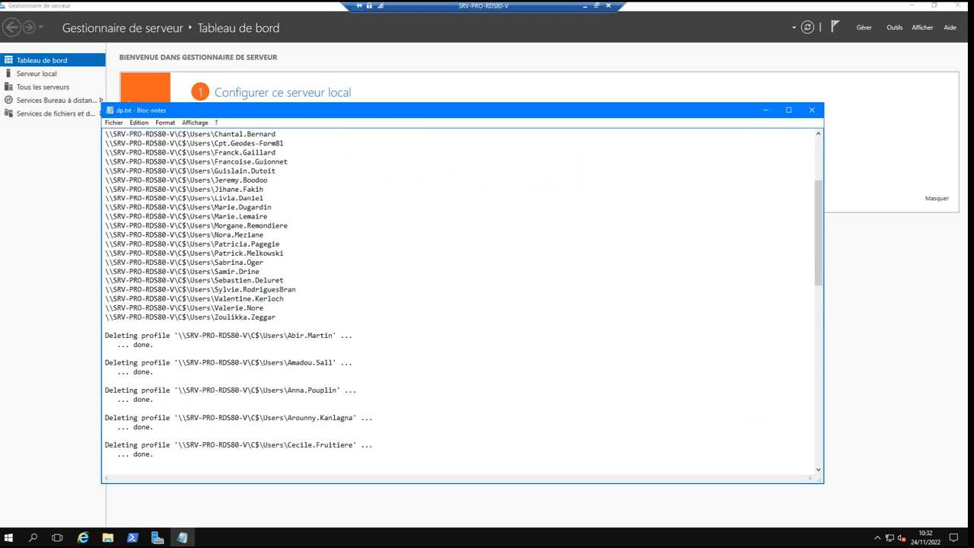
{"action": "scroll", "coordinate": [461, 304], "scroll_direction": "down", "scroll_amount": 6}
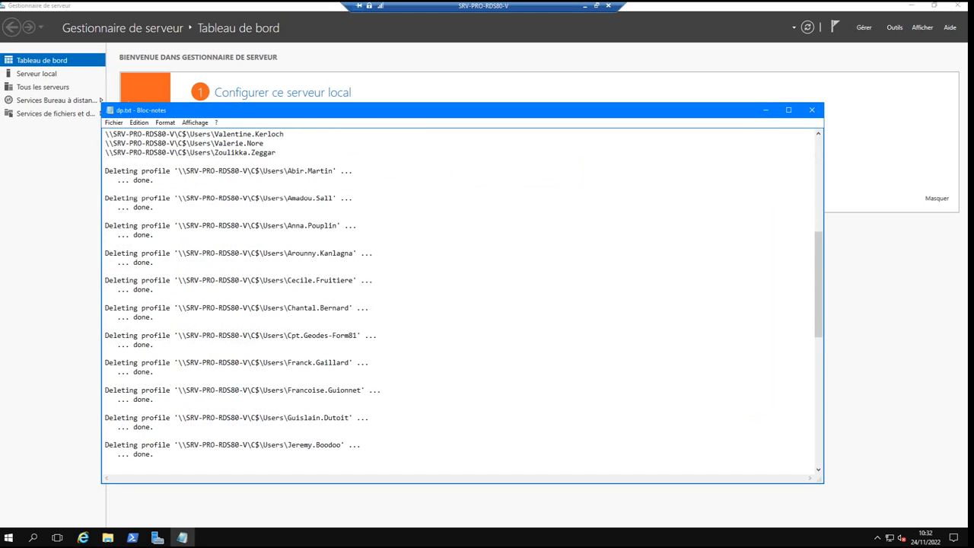
{"action": "scroll", "coordinate": [461, 304], "scroll_direction": "up", "scroll_amount": 11}
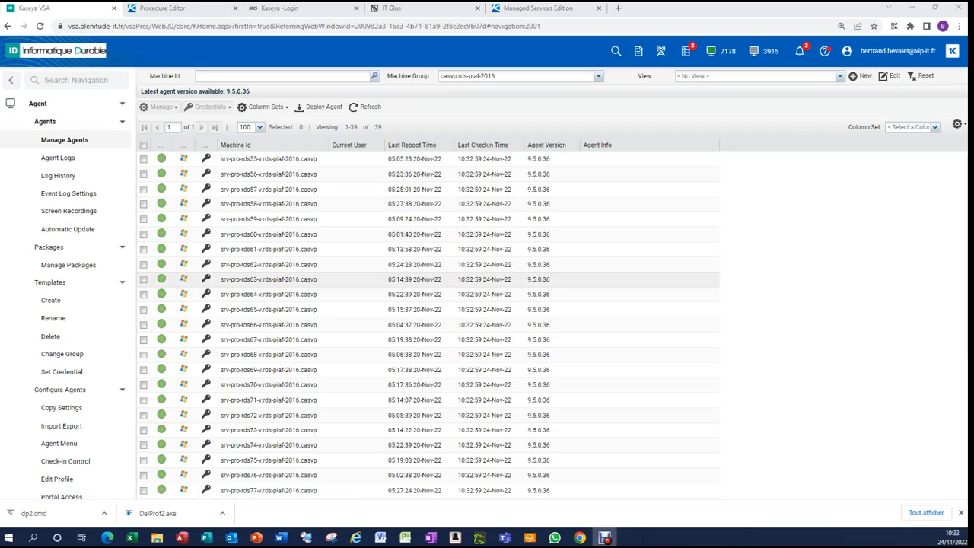
Scroll through the Manage Agents list of the rds-piaf-2016 machines
{"action": "scroll", "coordinate": [428, 324], "scroll_direction": "down", "scroll_amount": 3}
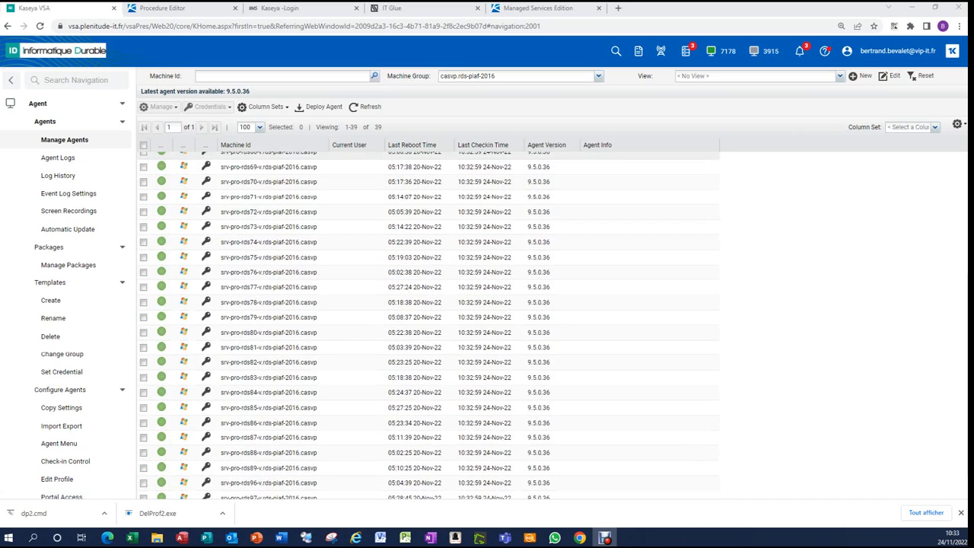
{"action": "scroll", "coordinate": [428, 325], "scroll_direction": "down", "scroll_amount": 1}
{"action": "scroll", "coordinate": [429, 340], "scroll_direction": "up", "scroll_amount": 4}
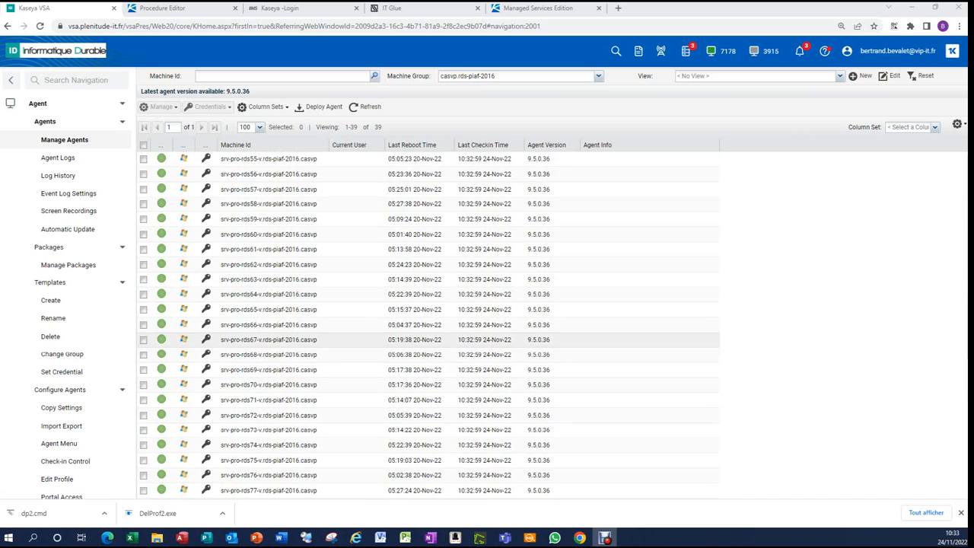